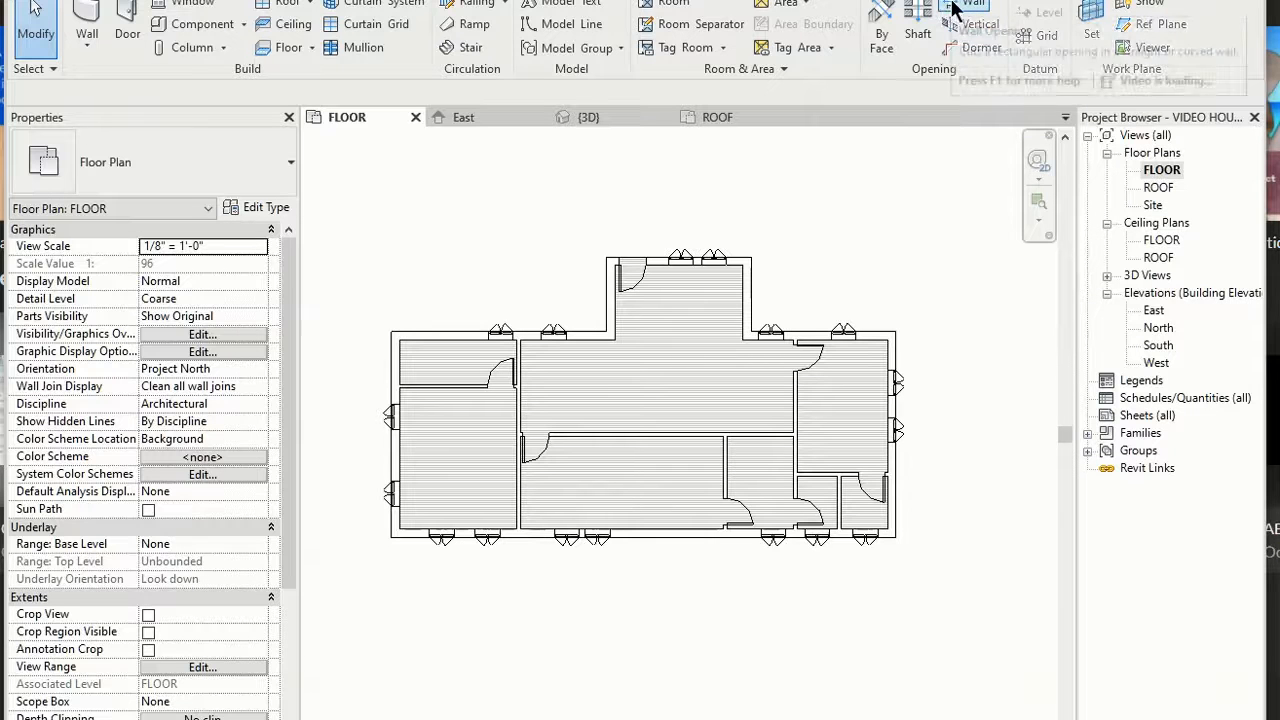
Cut a wall opening about 10'-11" wide in the central horizontal interior wall, between its door and the perpendicular wall below.
{"action": "left_click", "coordinate": [953, 8]}
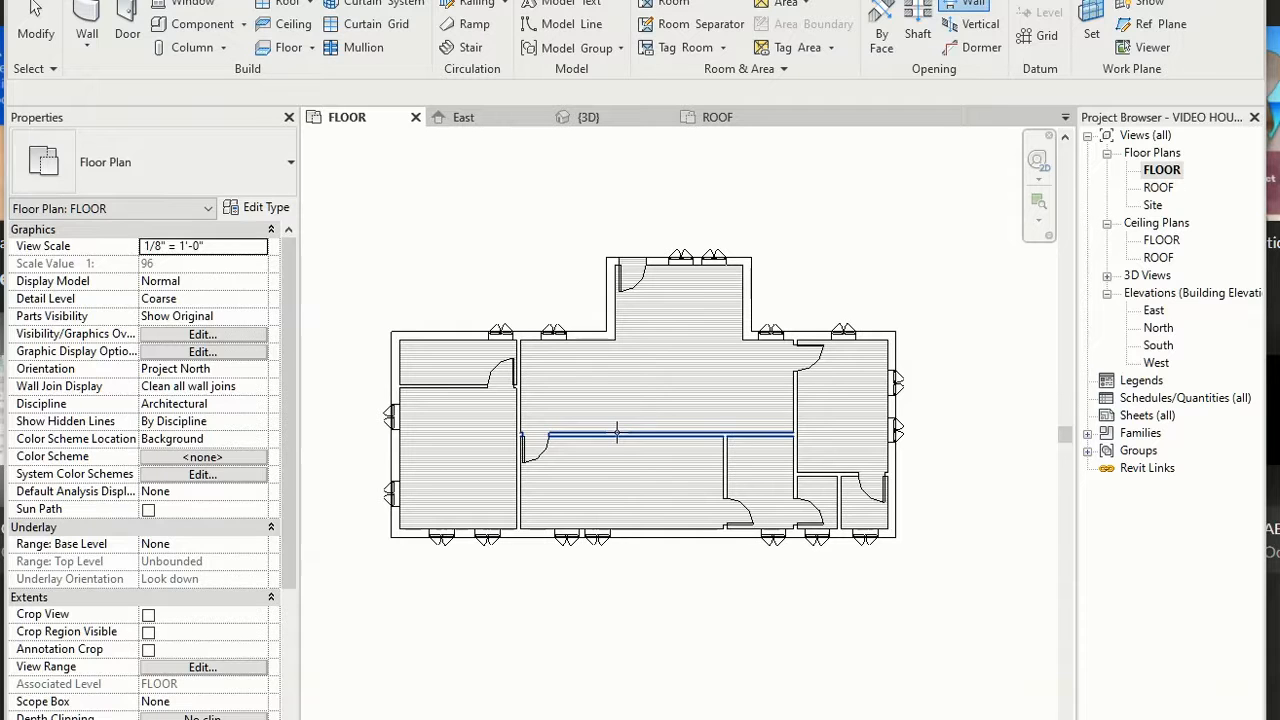
{"action": "left_click", "coordinate": [622, 434]}
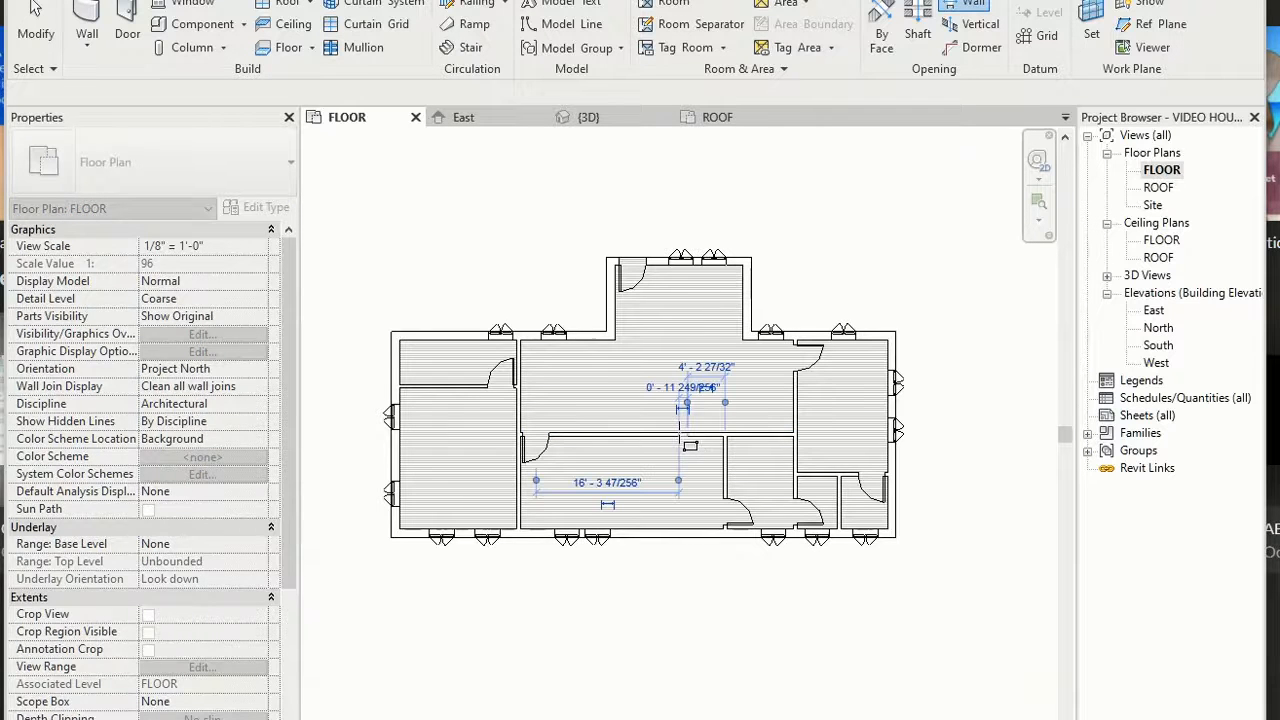
{"action": "scroll", "coordinate": [686, 430], "scroll_direction": "up", "scroll_amount": 3}
{"action": "scroll", "coordinate": [686, 432], "scroll_direction": "up", "scroll_amount": 2}
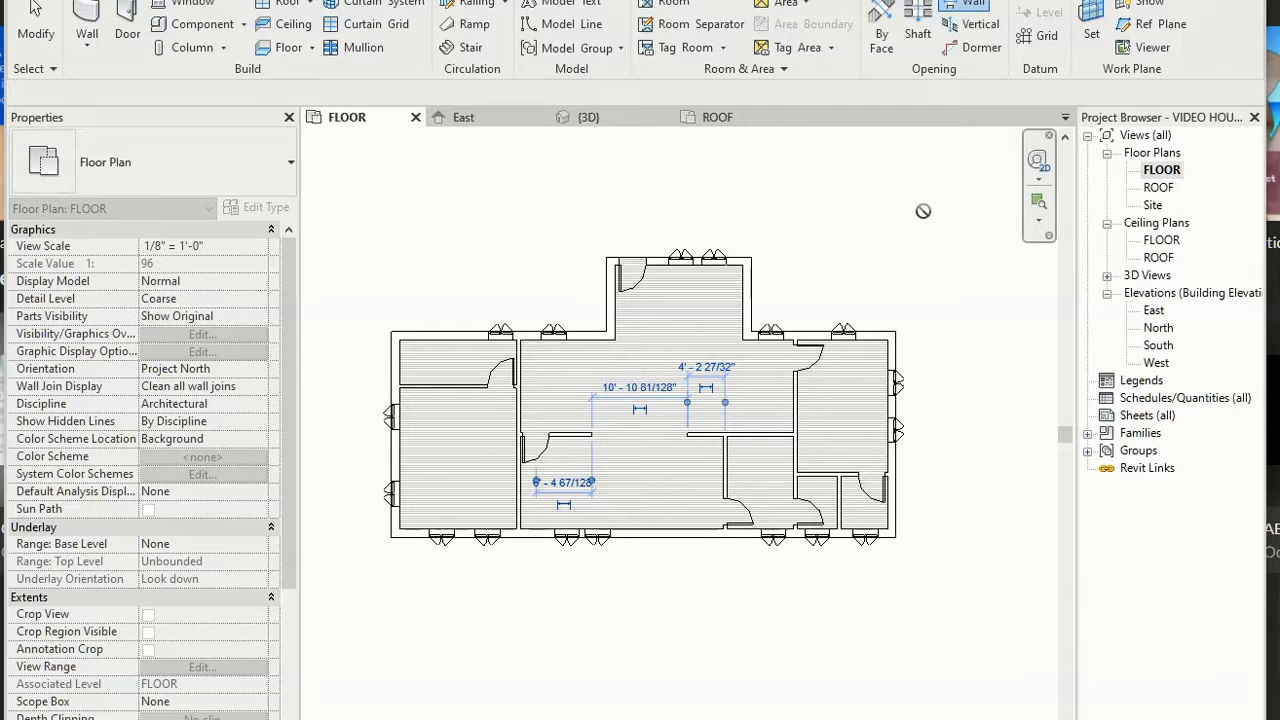
{"action": "key", "text": "Escape"}
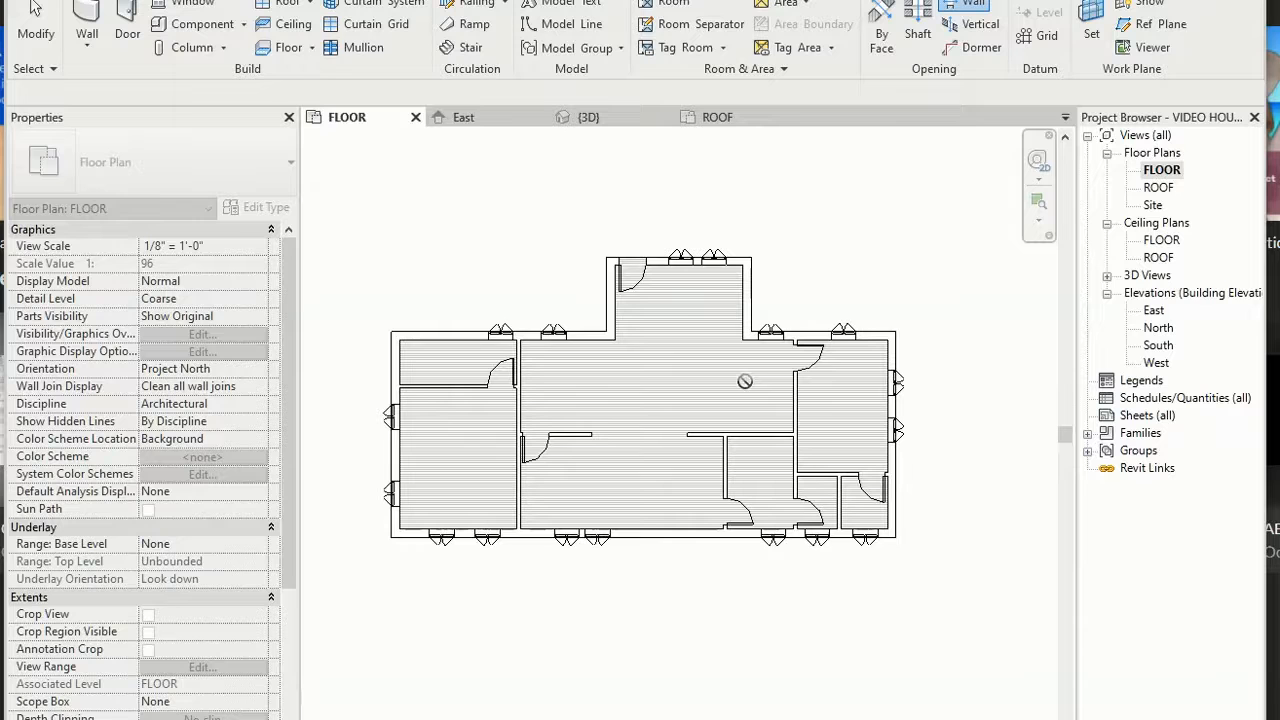
Draw room separation lines across the base of the entry projection and from the wall opening's right end up to that line, about 11'-3" long.
{"action": "left_click", "coordinate": [655, 26]}
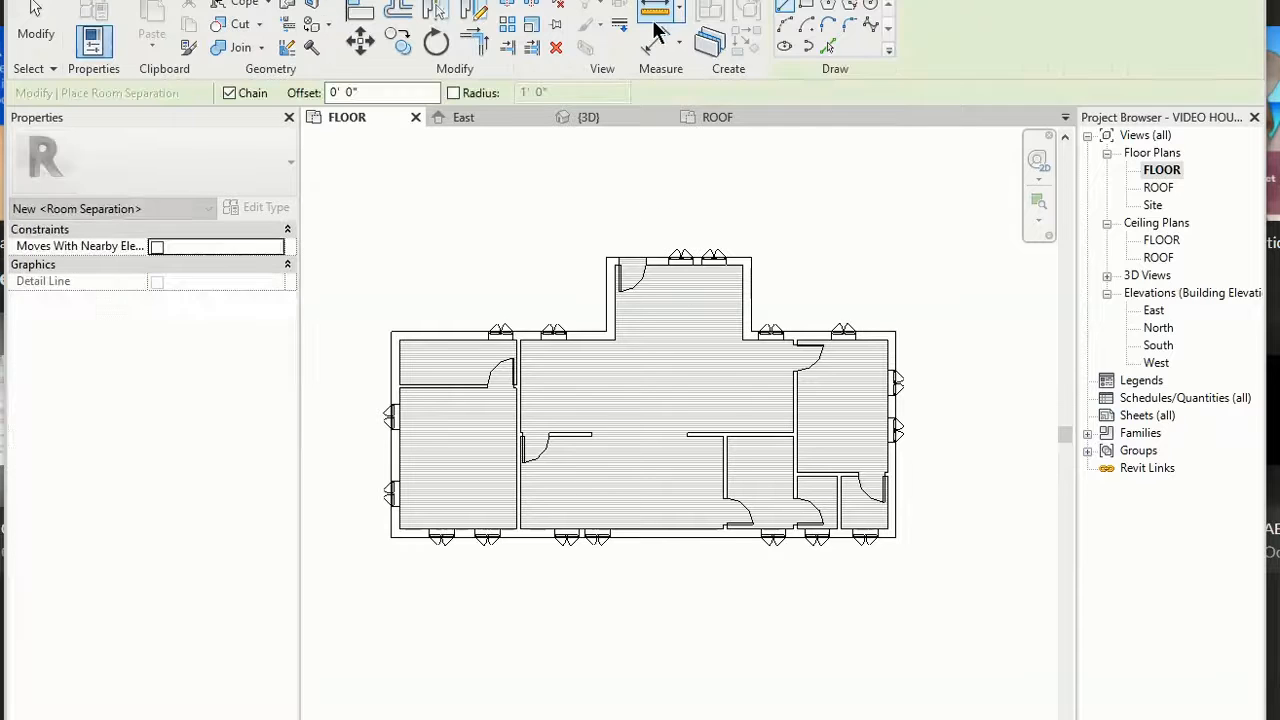
{"action": "left_click", "coordinate": [612, 337]}
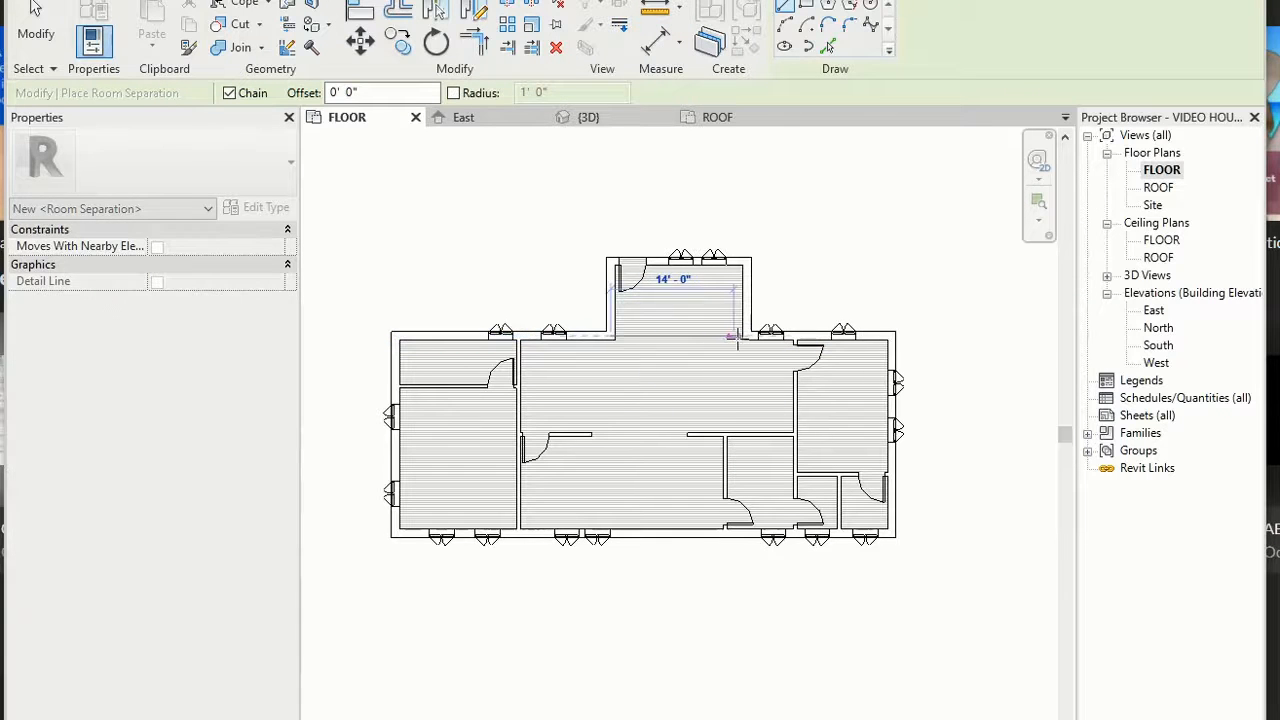
{"action": "key", "text": "Escape"}
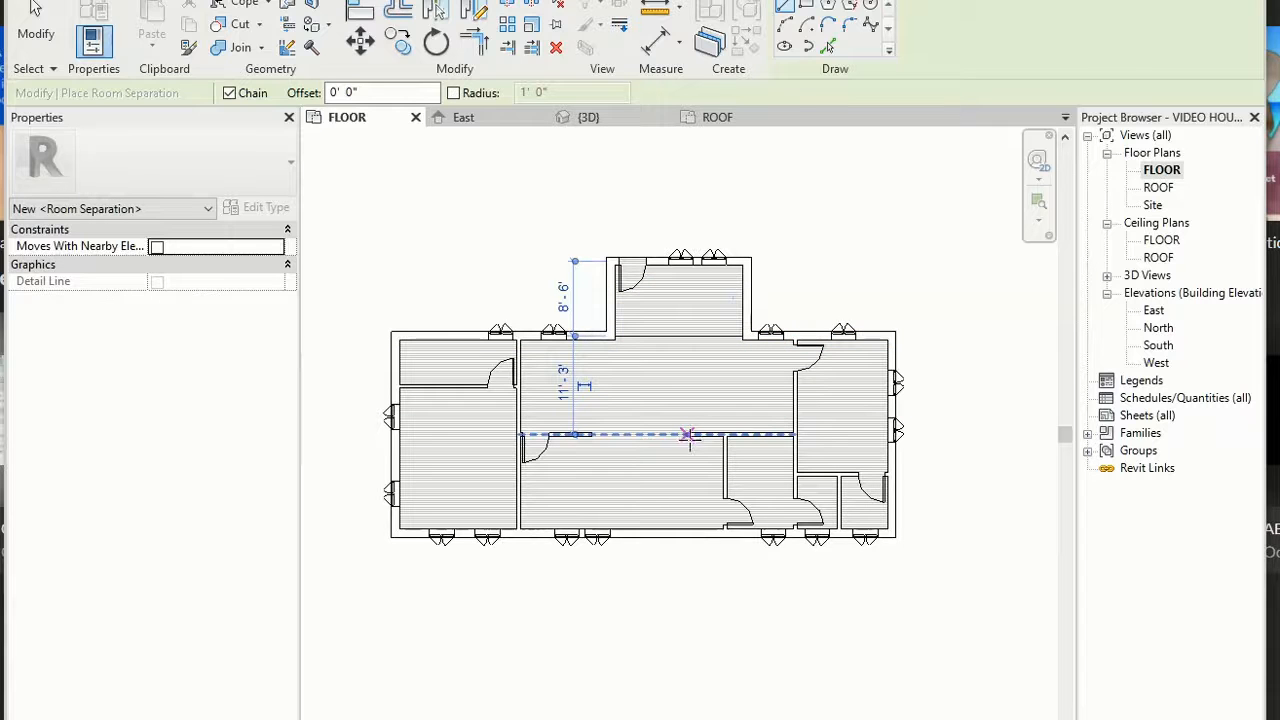
{"action": "left_click", "coordinate": [686, 434]}
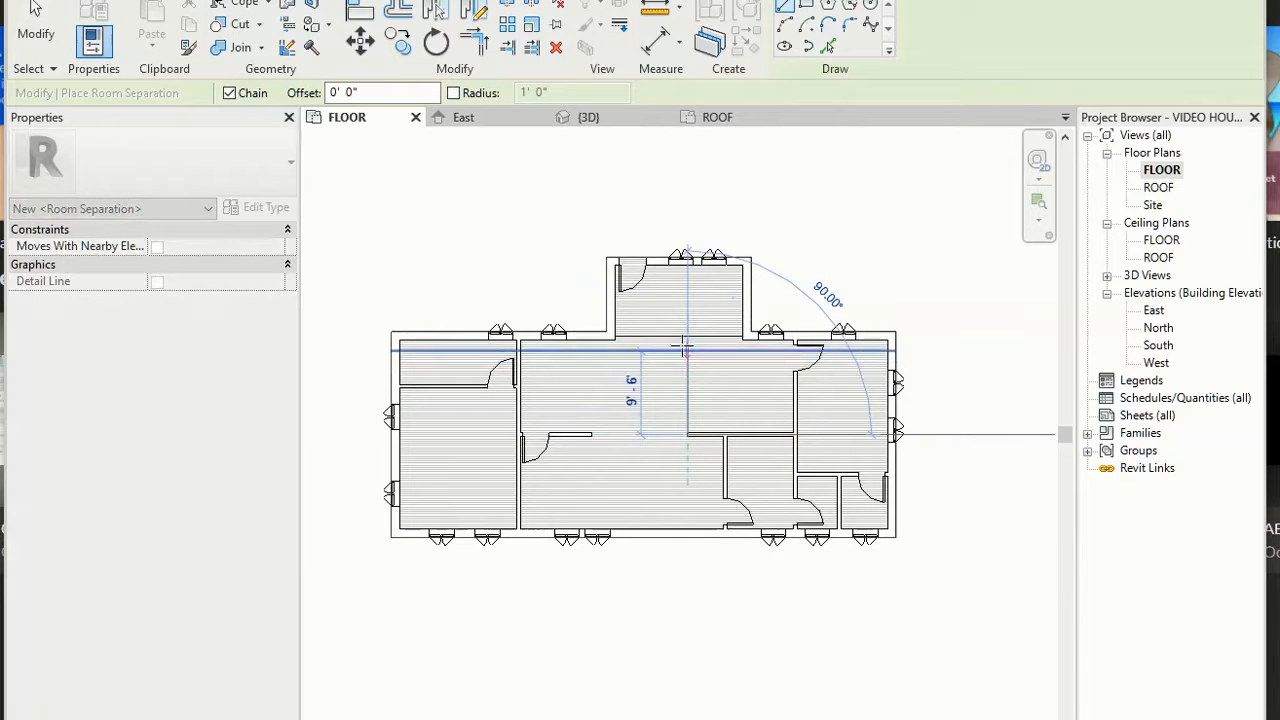
{"action": "left_click", "coordinate": [686, 337]}
{"action": "key", "text": "Escape"}
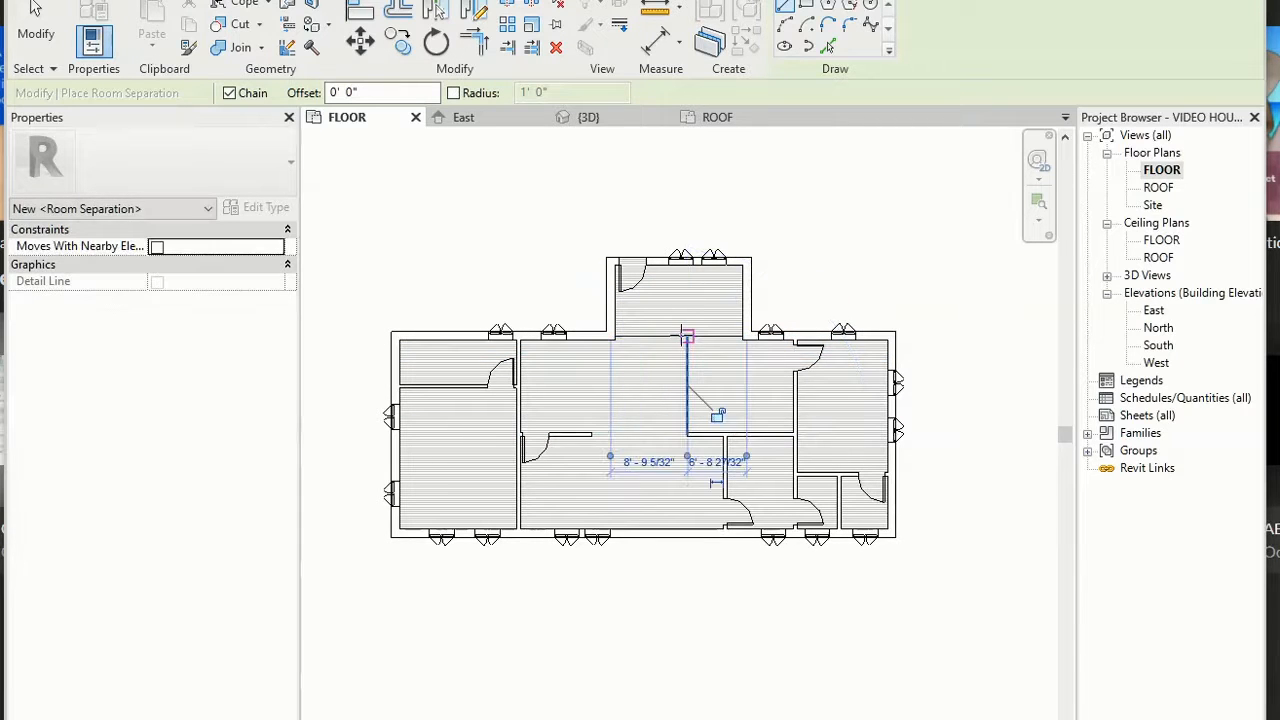
Draw a room separation line about 10'-11" long across the wall opening, joining the two wall ends.
{"action": "left_click", "coordinate": [686, 434]}
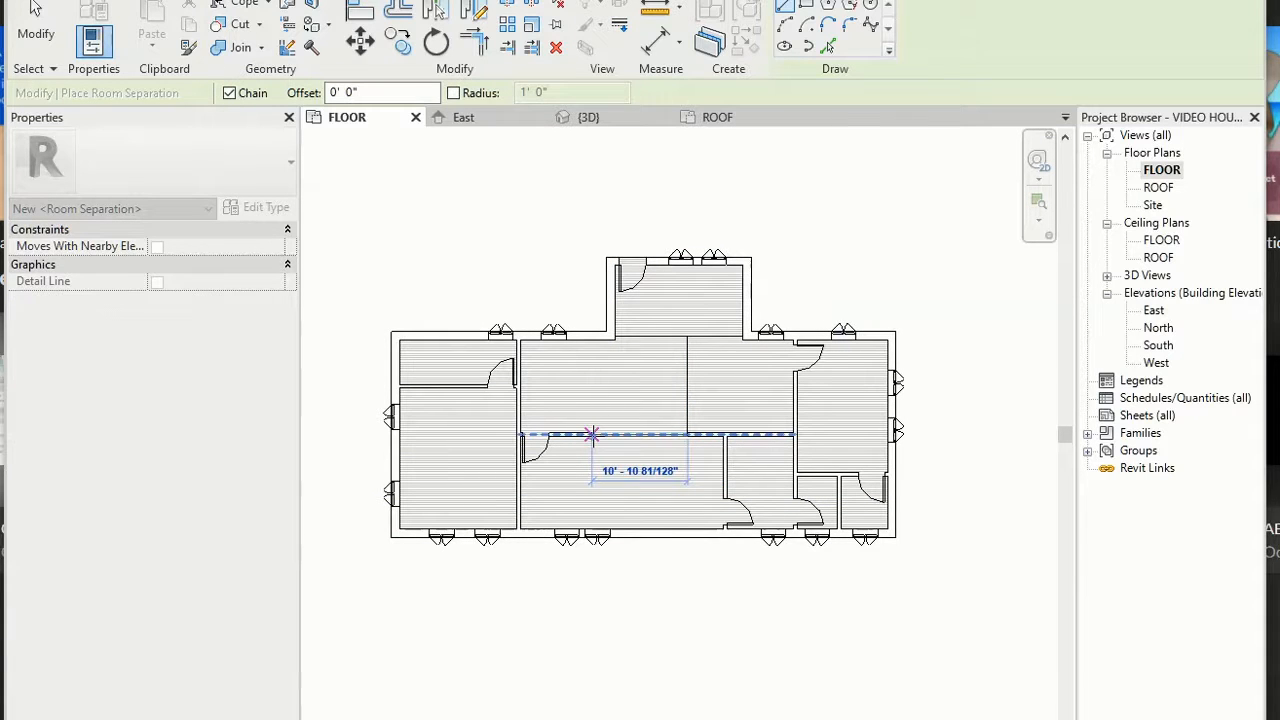
{"action": "scroll", "coordinate": [592, 434], "scroll_direction": "up", "scroll_amount": 5}
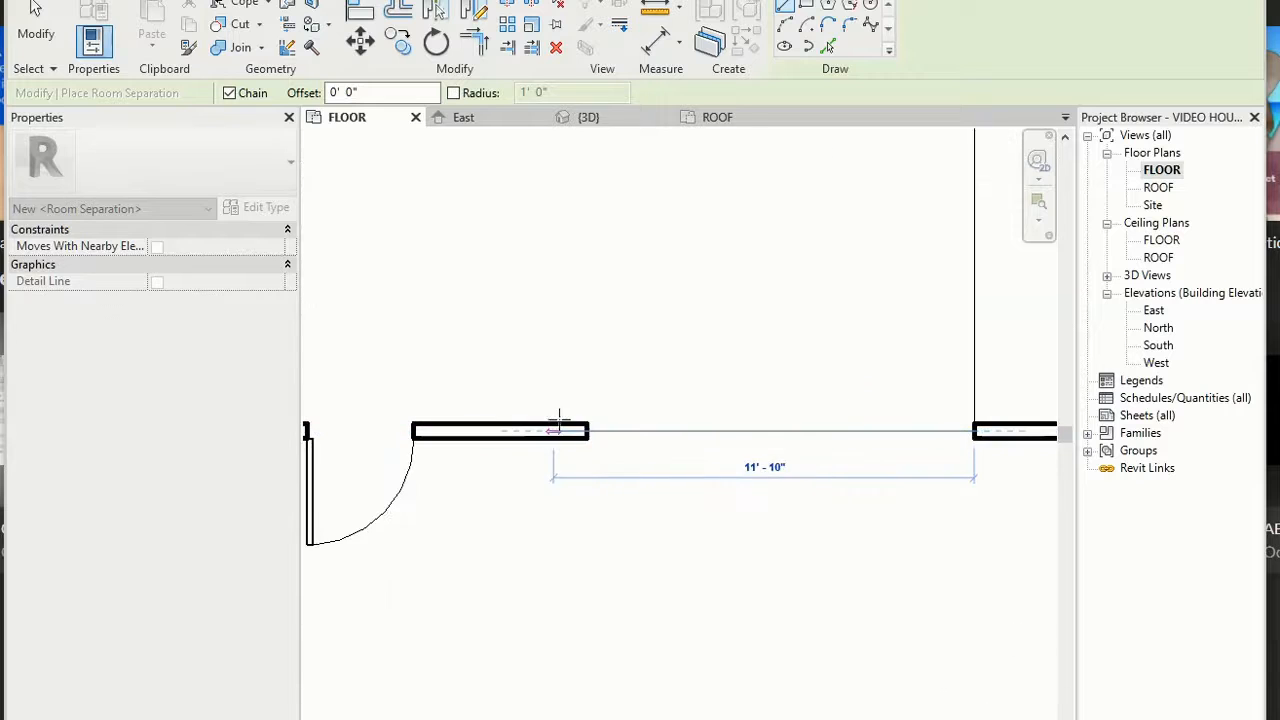
{"action": "left_click", "coordinate": [586, 432]}
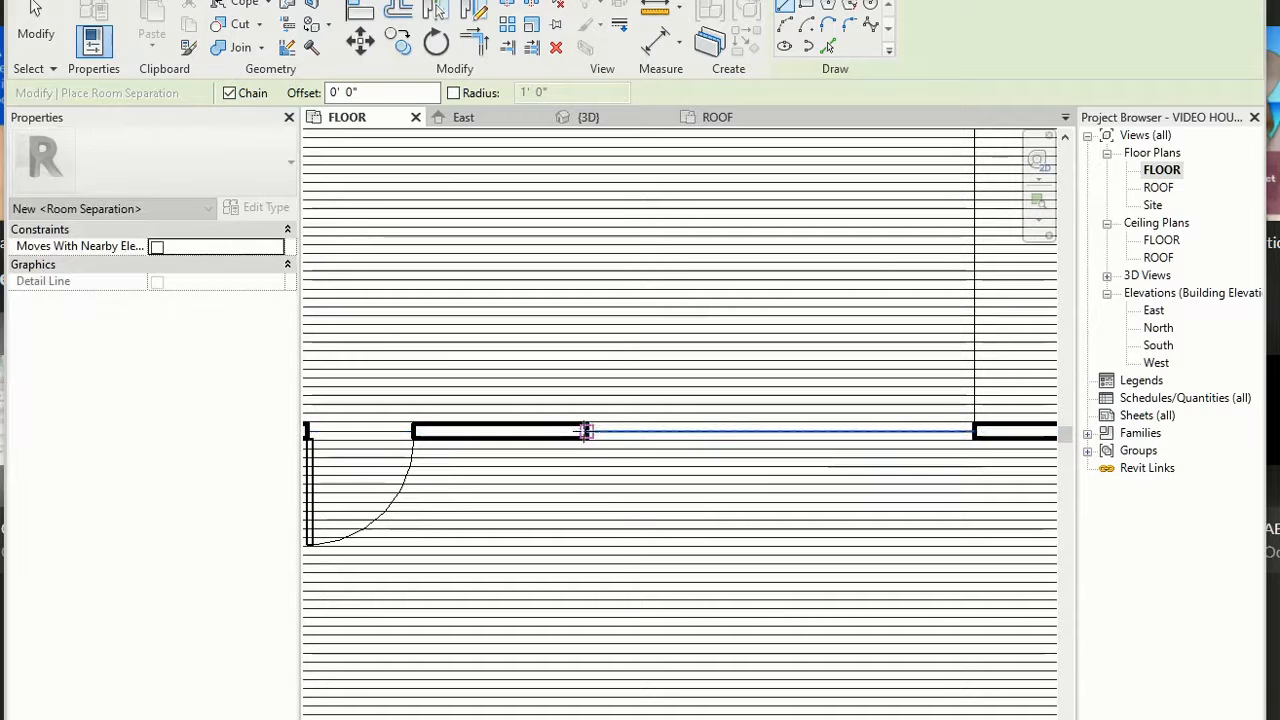
{"action": "scroll", "coordinate": [720, 455], "scroll_direction": "down", "scroll_amount": 4}
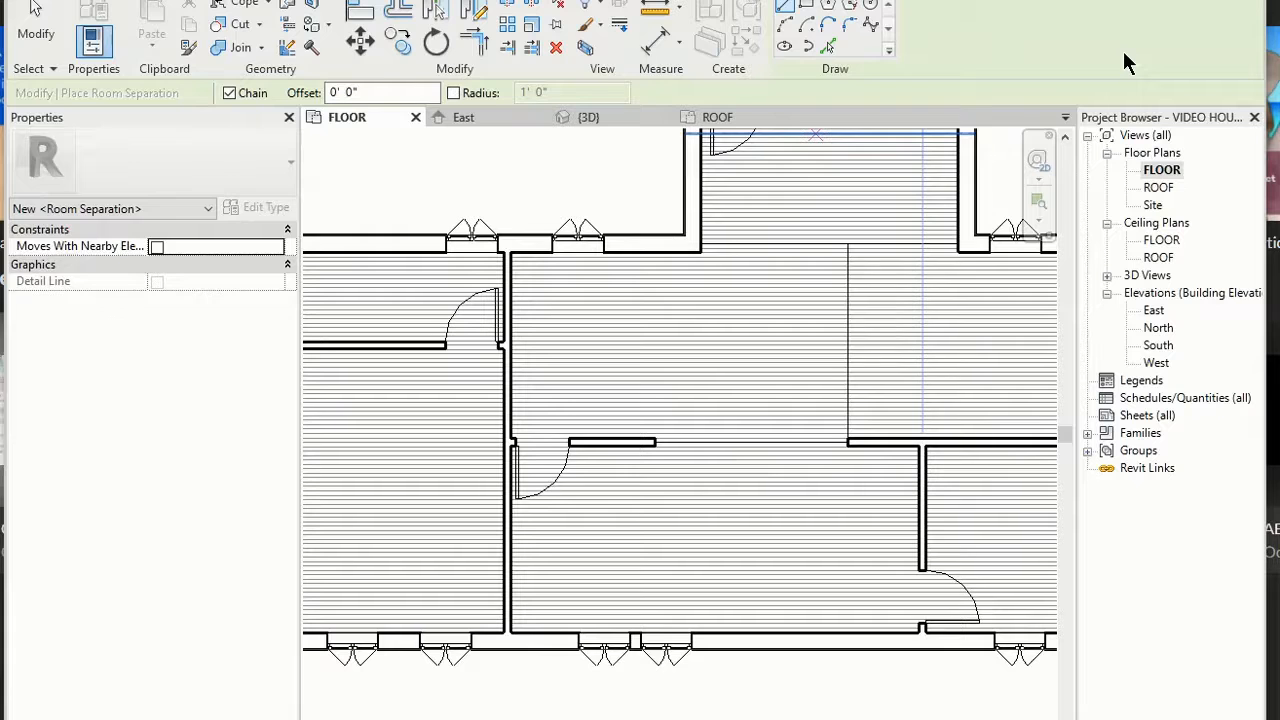
{"action": "key", "text": "Escape"}
{"action": "key", "text": "Escape"}
Place tagged rooms in the entry projection, the large lower central space and the small upper-left room.
{"action": "scroll", "coordinate": [737, 677], "scroll_direction": "down", "scroll_amount": 3}
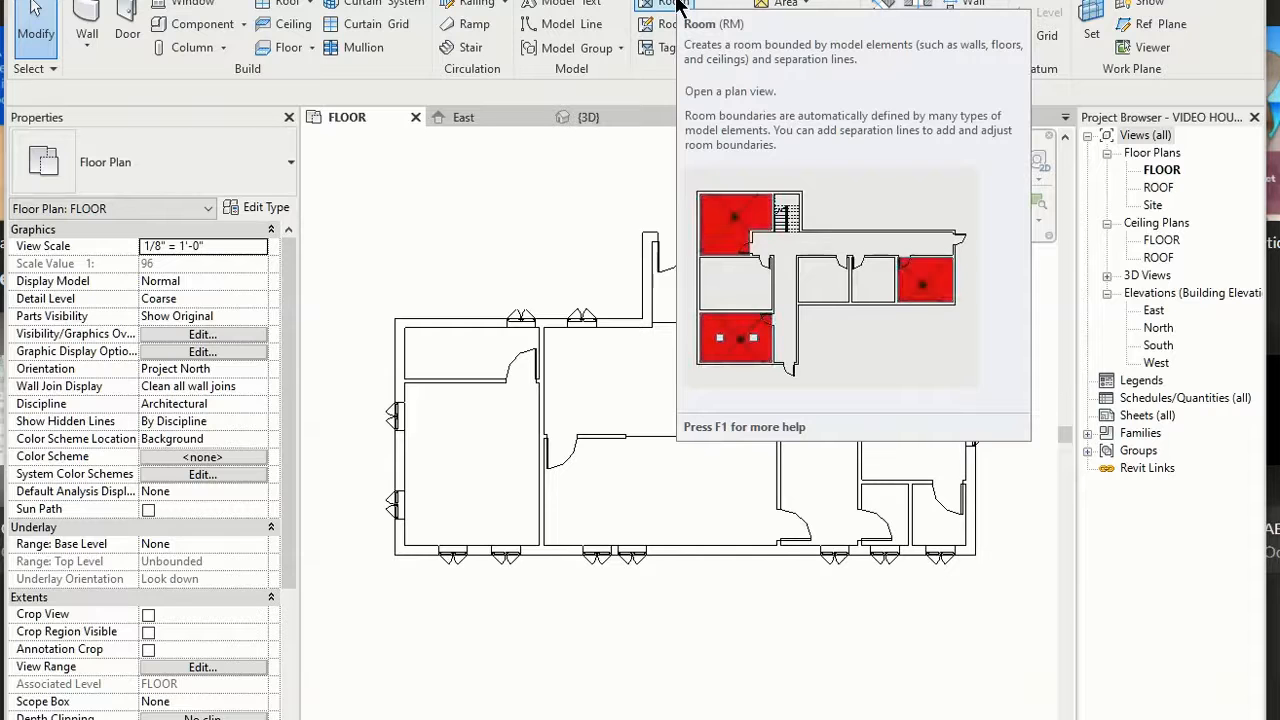
{"action": "left_click", "coordinate": [676, 5]}
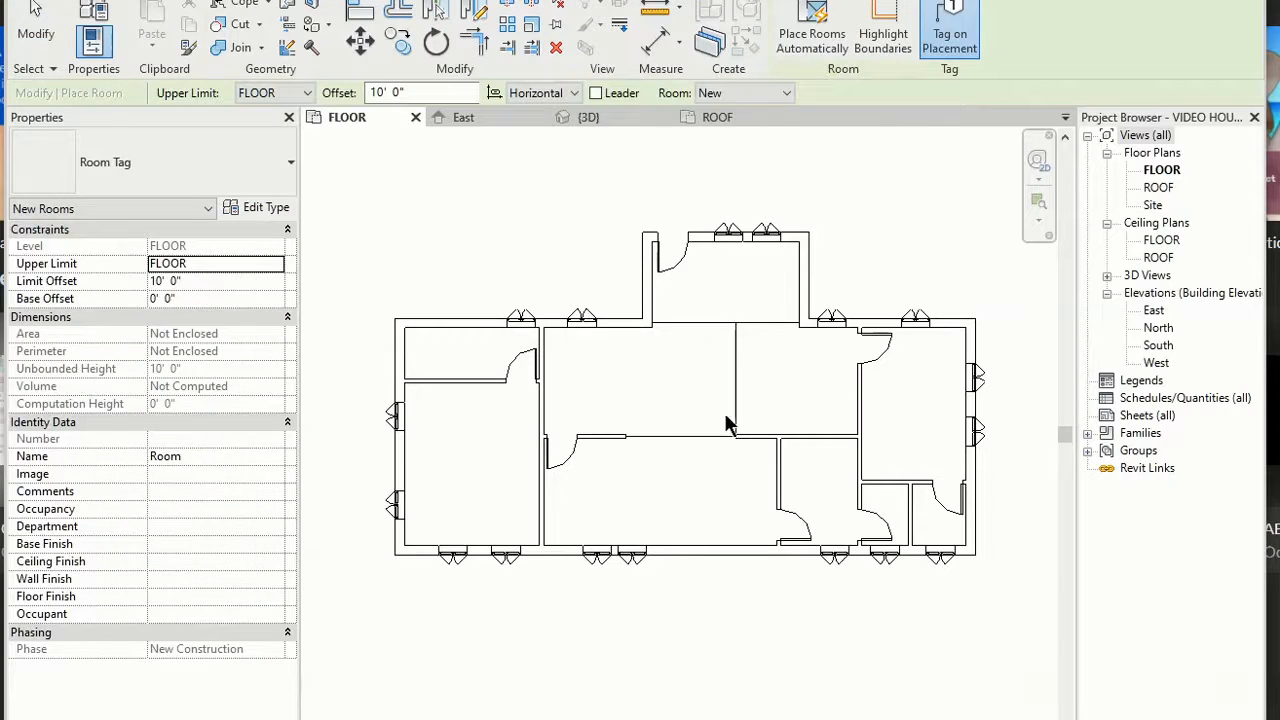
{"action": "left_click", "coordinate": [727, 290]}
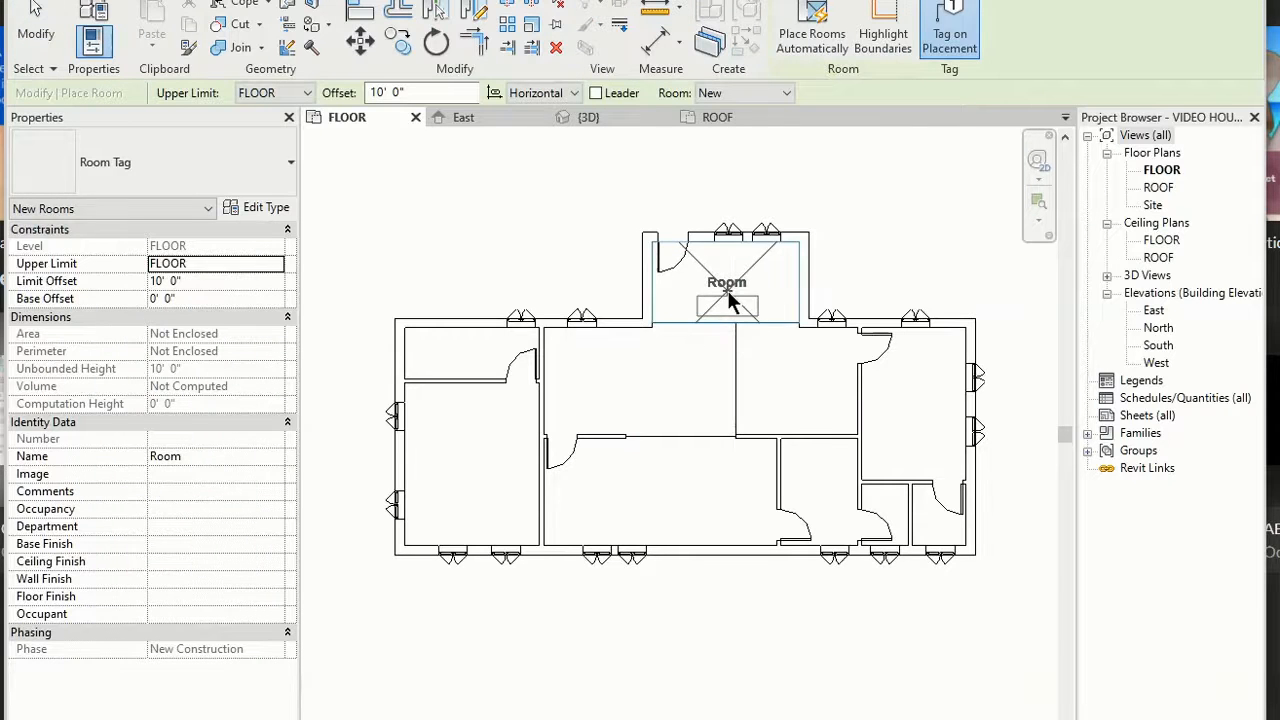
{"action": "left_click", "coordinate": [636, 474]}
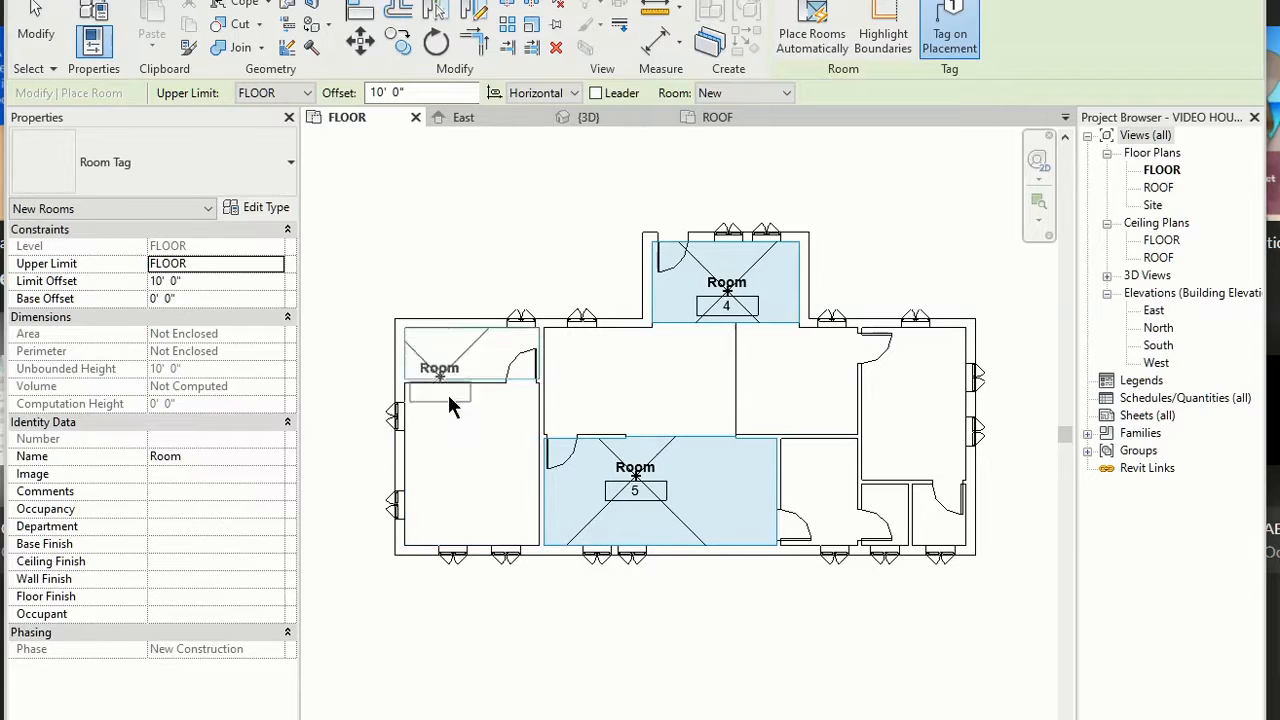
{"action": "left_click", "coordinate": [457, 350]}
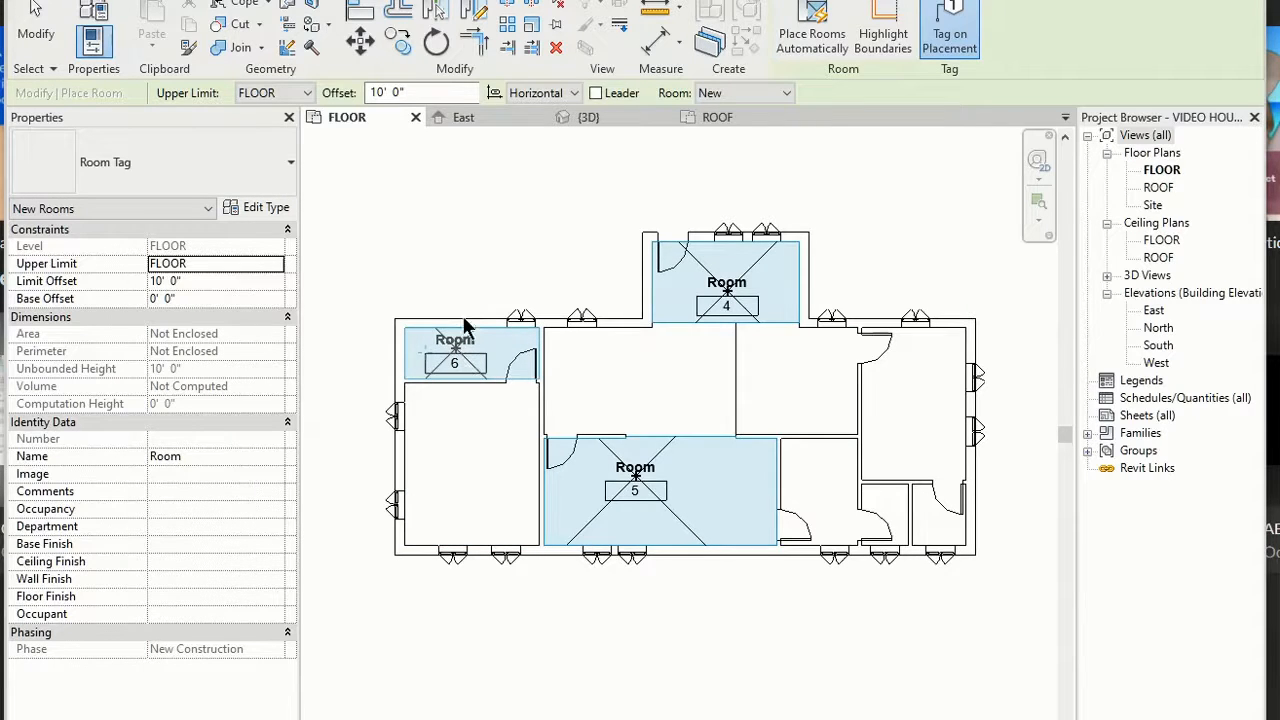
{"action": "key", "text": "Escape"}
{"action": "key", "text": "Escape"}
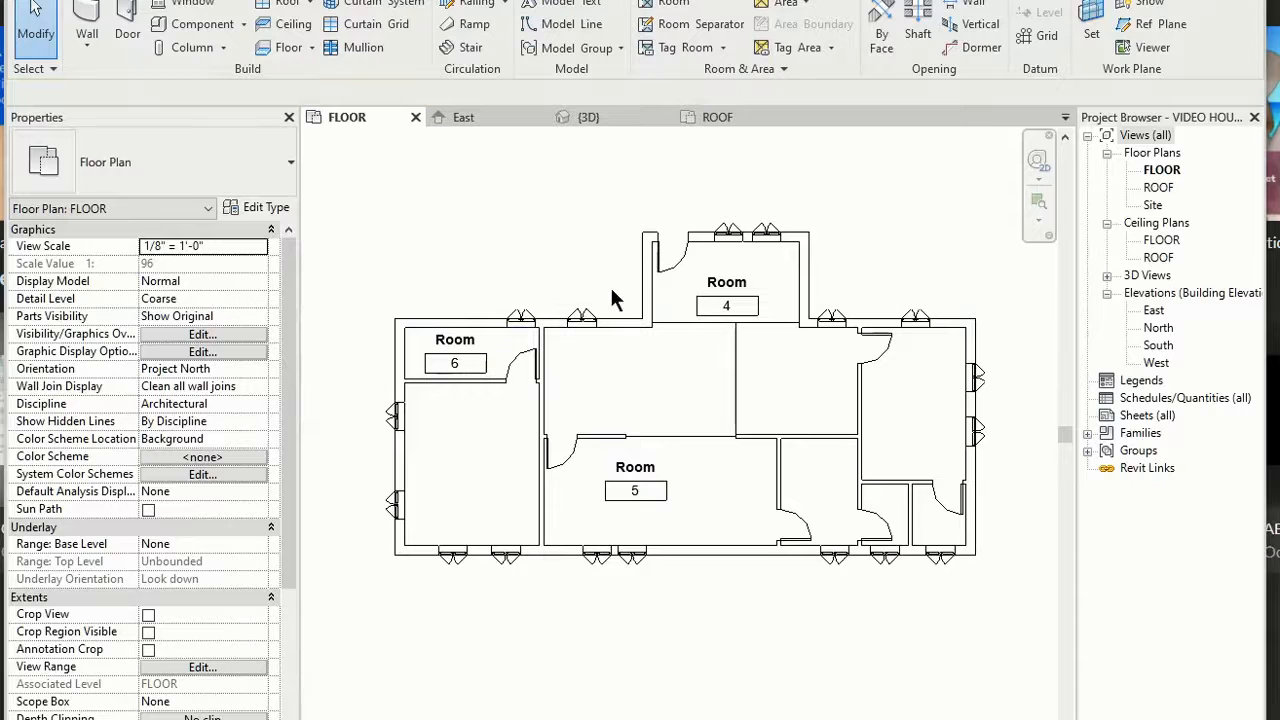
Rename the three placed rooms: Entry for the projection, Den for the lower central space, and Bath for the upper-left room.
{"action": "left_click", "coordinate": [729, 285]}
{"action": "left_click", "coordinate": [728, 282]}
{"action": "left_click", "coordinate": [728, 280]}
{"action": "left_click_drag", "start_coordinate": [728, 280], "coordinate": [686, 277]}
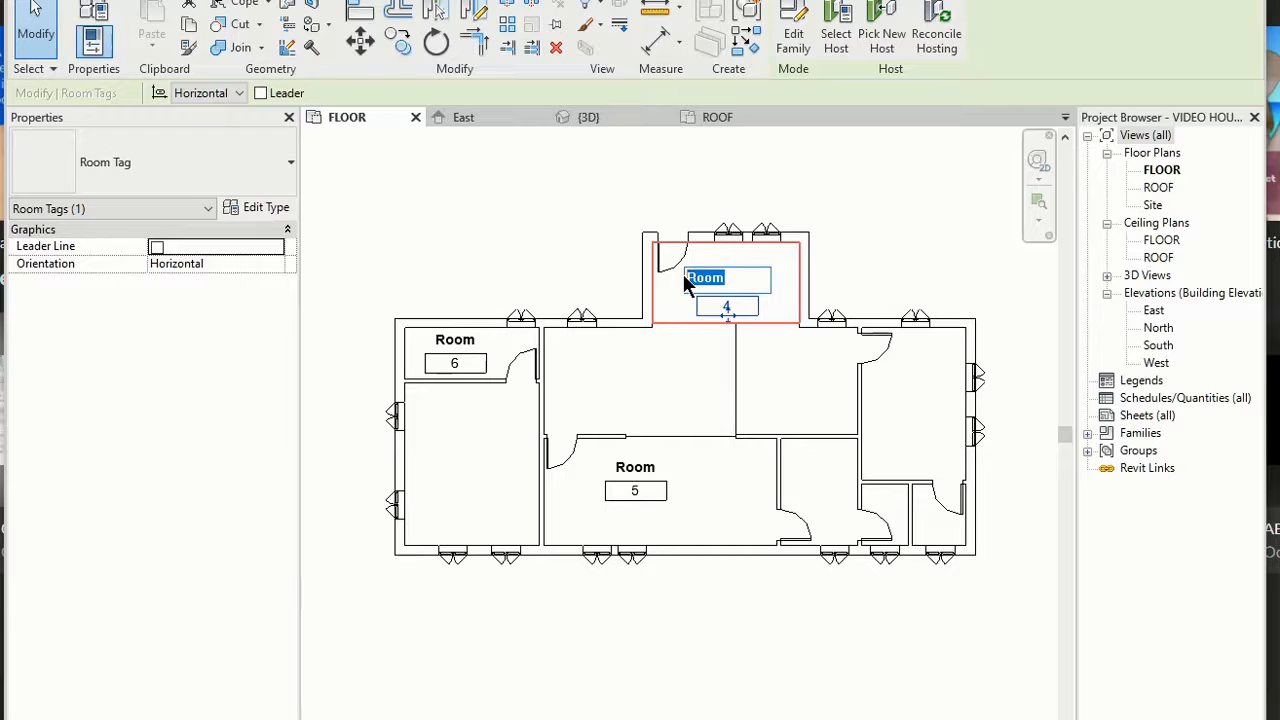
{"action": "type", "text": "Entry"}
{"action": "left_click", "coordinate": [631, 478]}
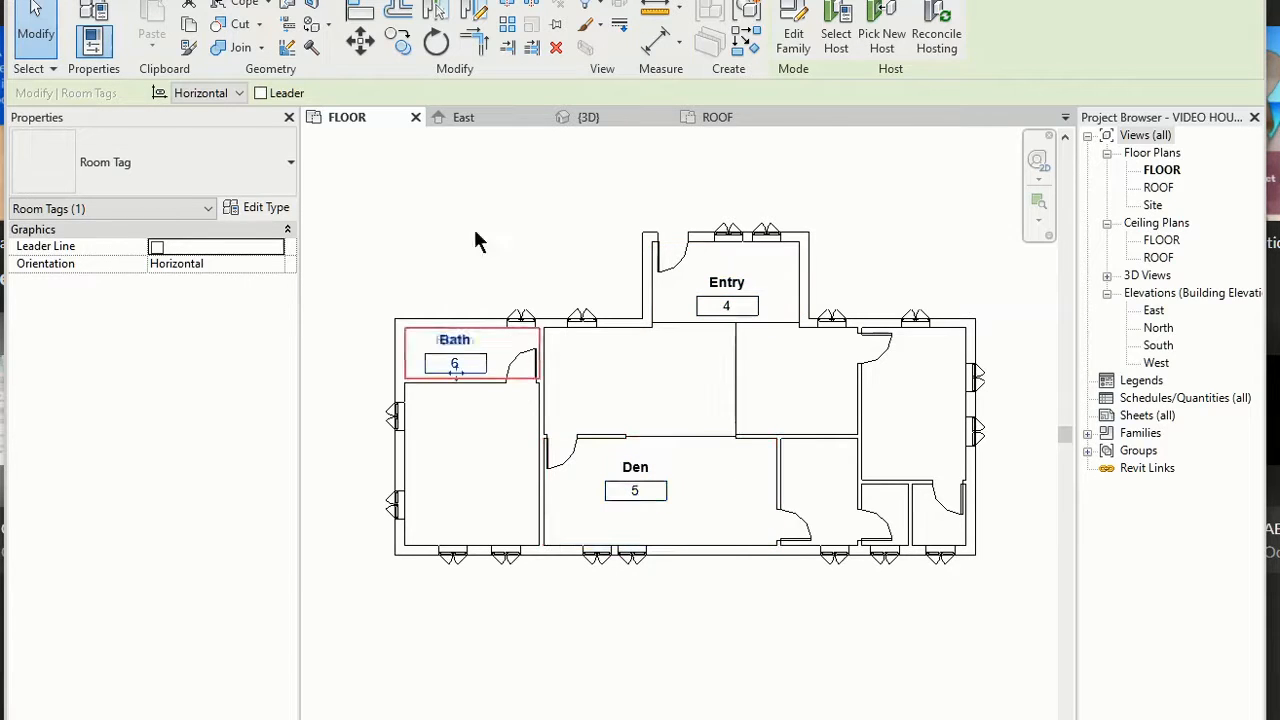
{"action": "left_click", "coordinate": [475, 240]}
{"action": "key", "text": "Escape"}
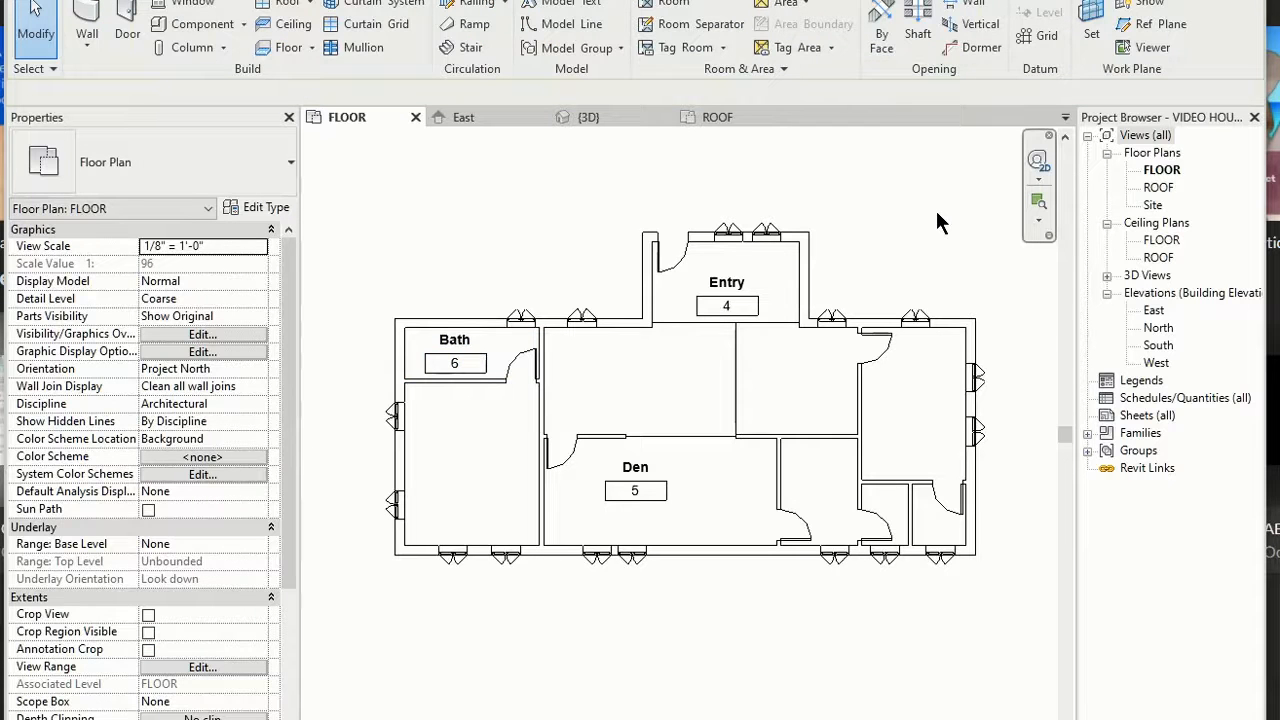
{"action": "left_click", "coordinate": [770, 262]}
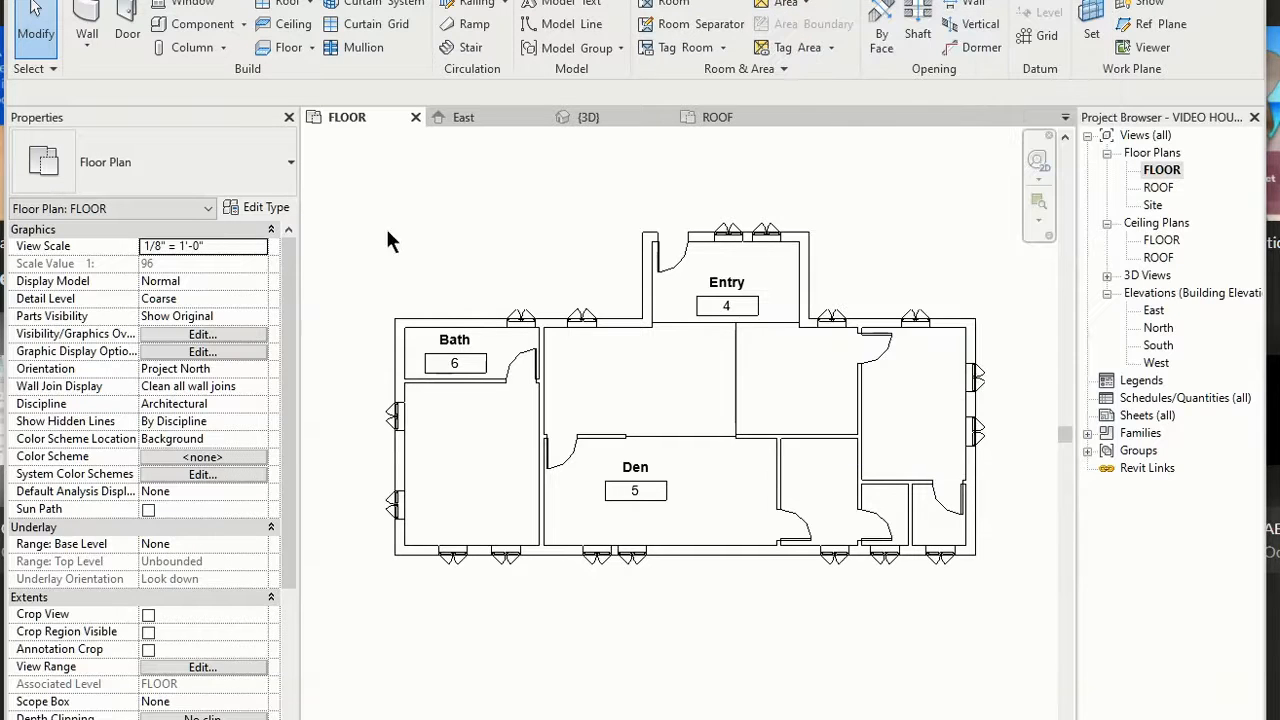
Create a Rentable area plan for the FLOOR level with area boundary lines generated automatically from all external walls.
{"action": "left_click", "coordinate": [776, 6]}
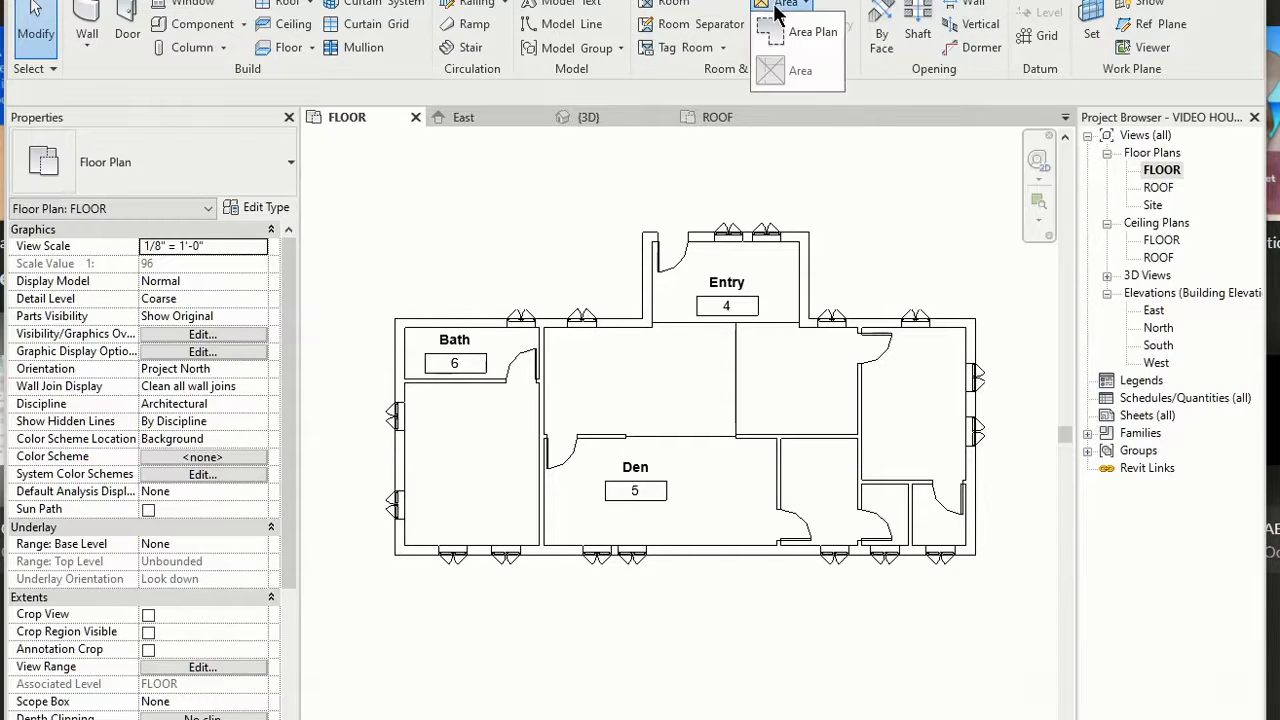
{"action": "left_click", "coordinate": [780, 33]}
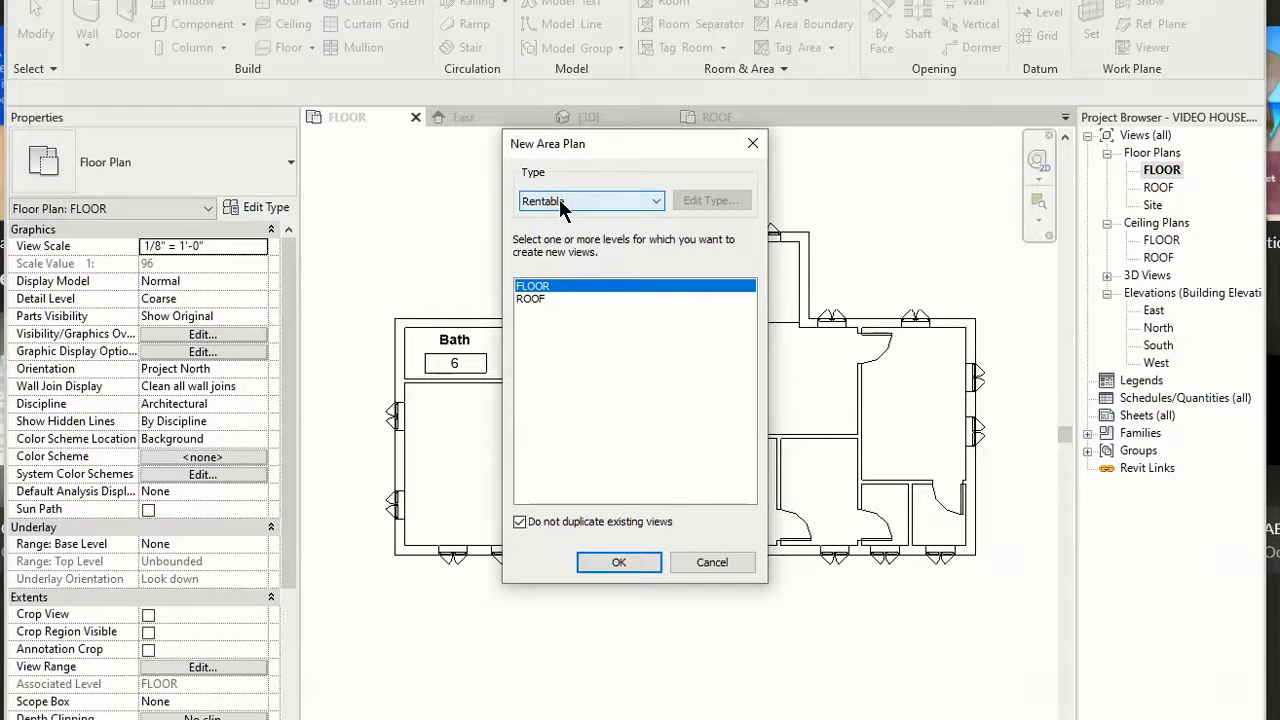
{"action": "left_click", "coordinate": [619, 562]}
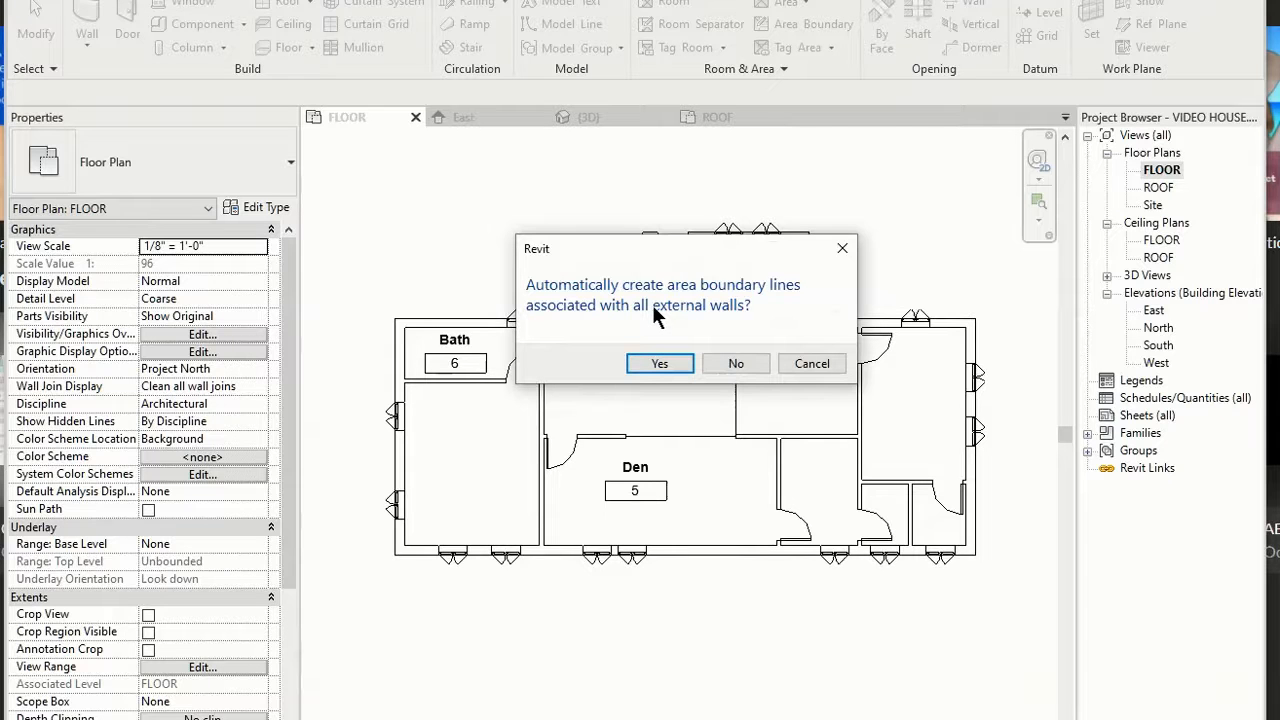
{"action": "left_click", "coordinate": [658, 366]}
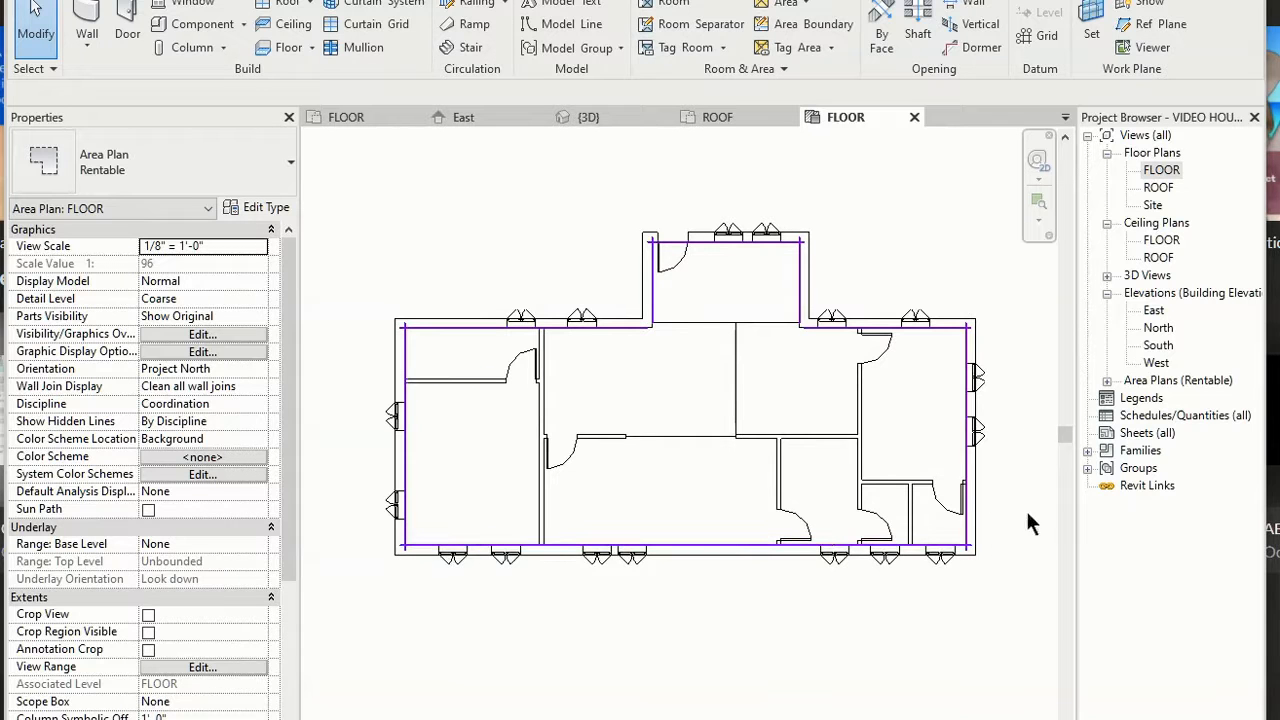
Place a tagged area inside the house's exterior boundary in the rentable area plan.
{"action": "left_click", "coordinate": [786, 4]}
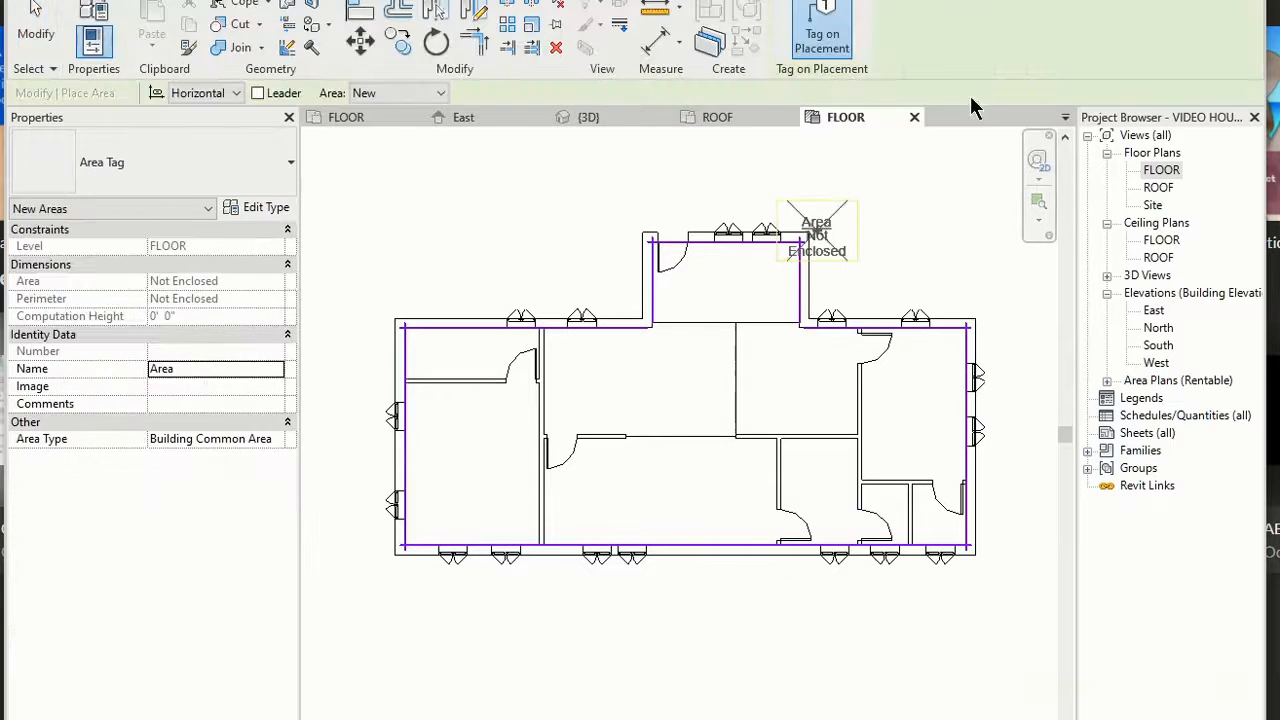
{"action": "key", "text": "Escape"}
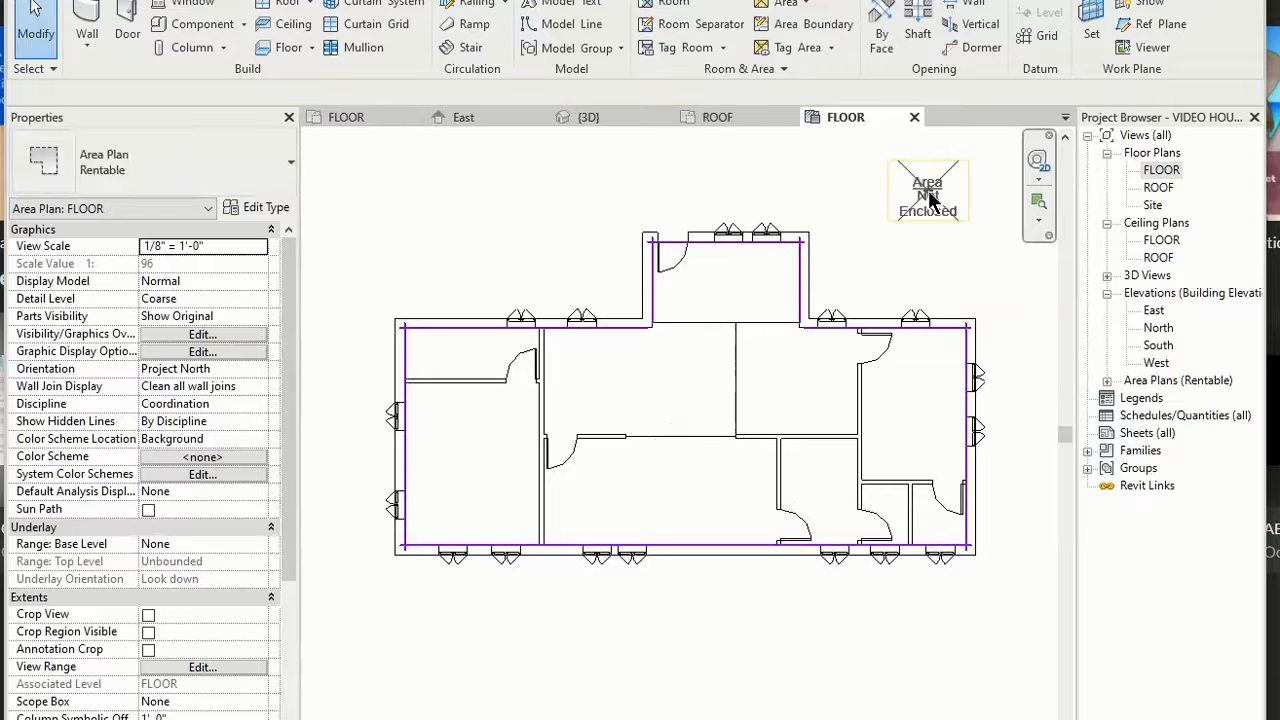
{"action": "left_click", "coordinate": [803, 4]}
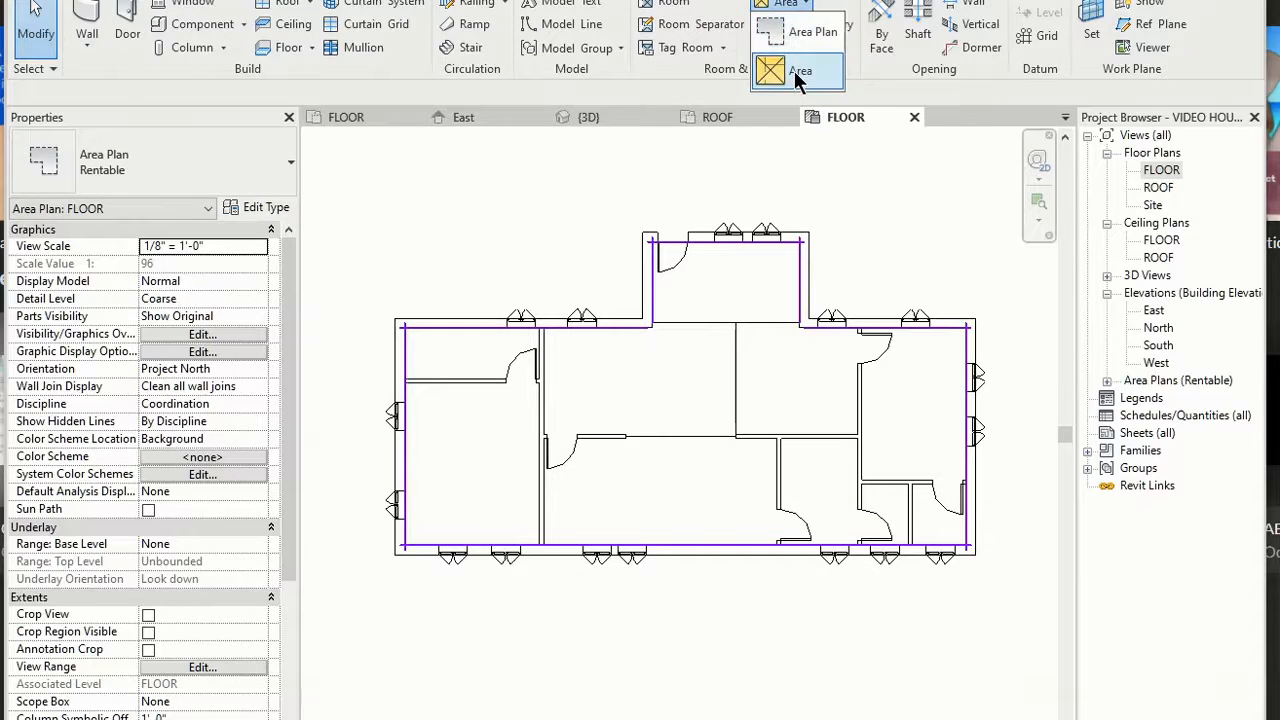
{"action": "left_click", "coordinate": [794, 70]}
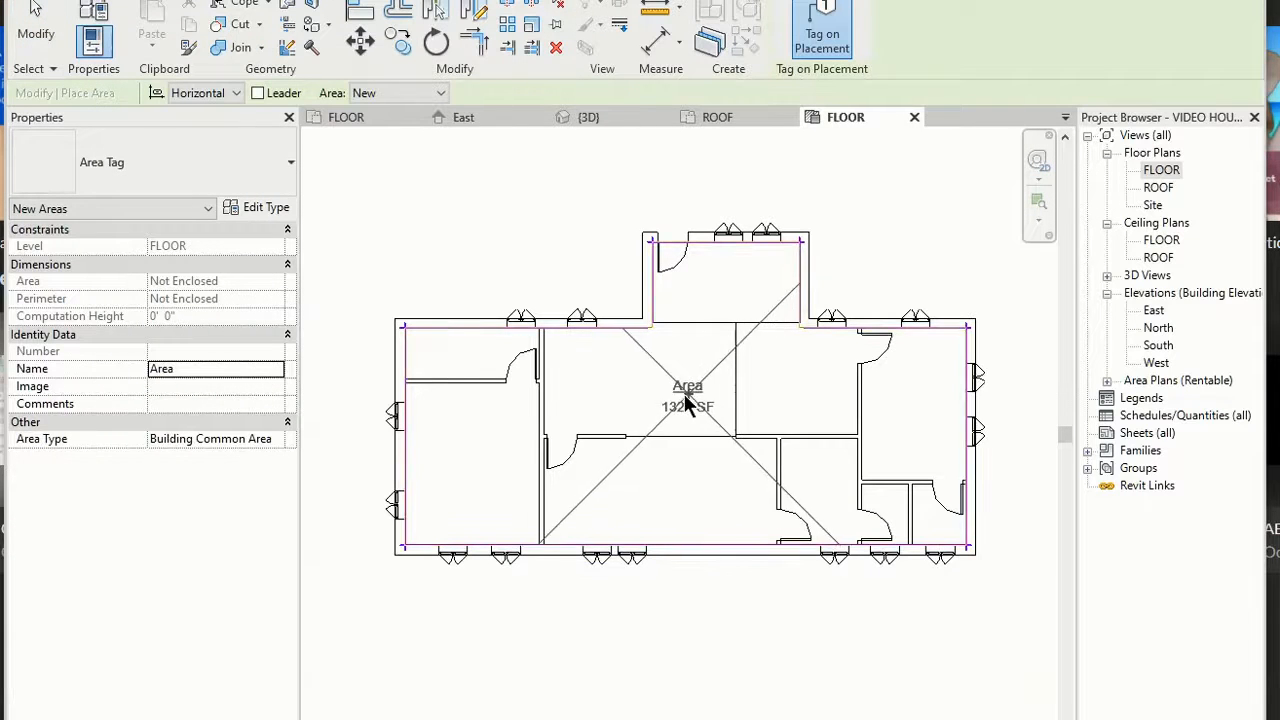
{"action": "left_click", "coordinate": [683, 398]}
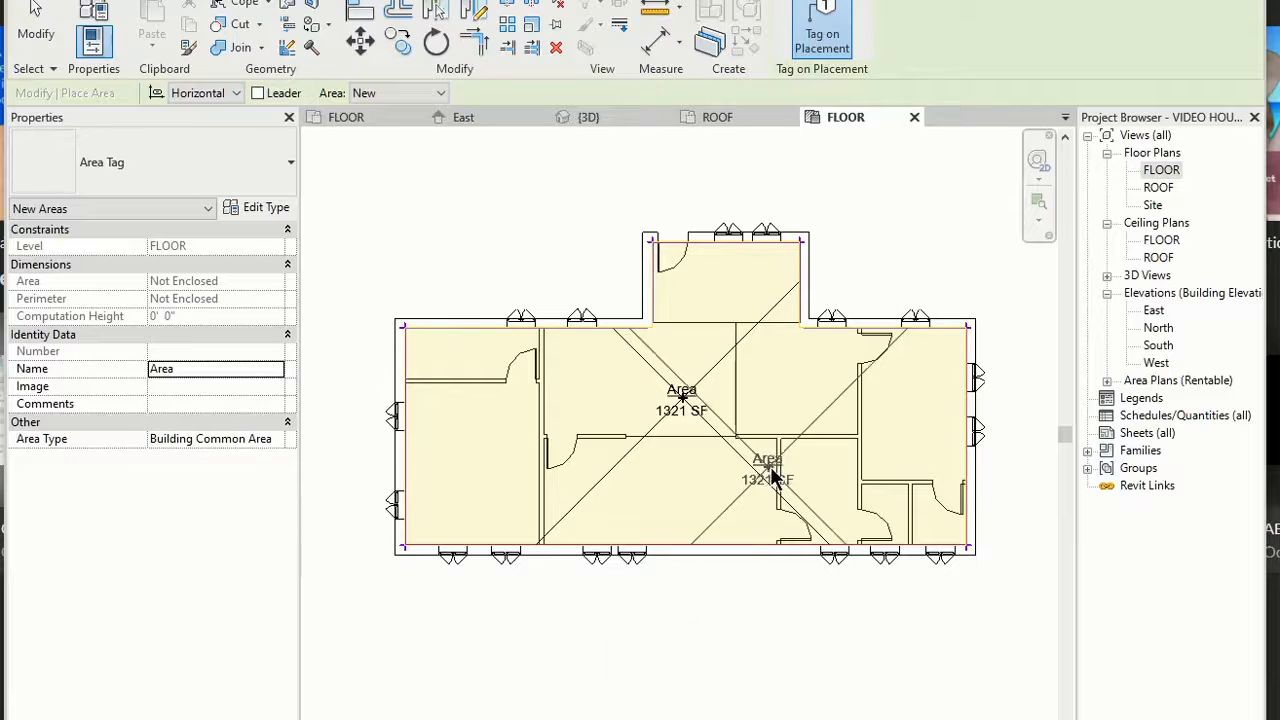
{"action": "key", "text": "Escape"}
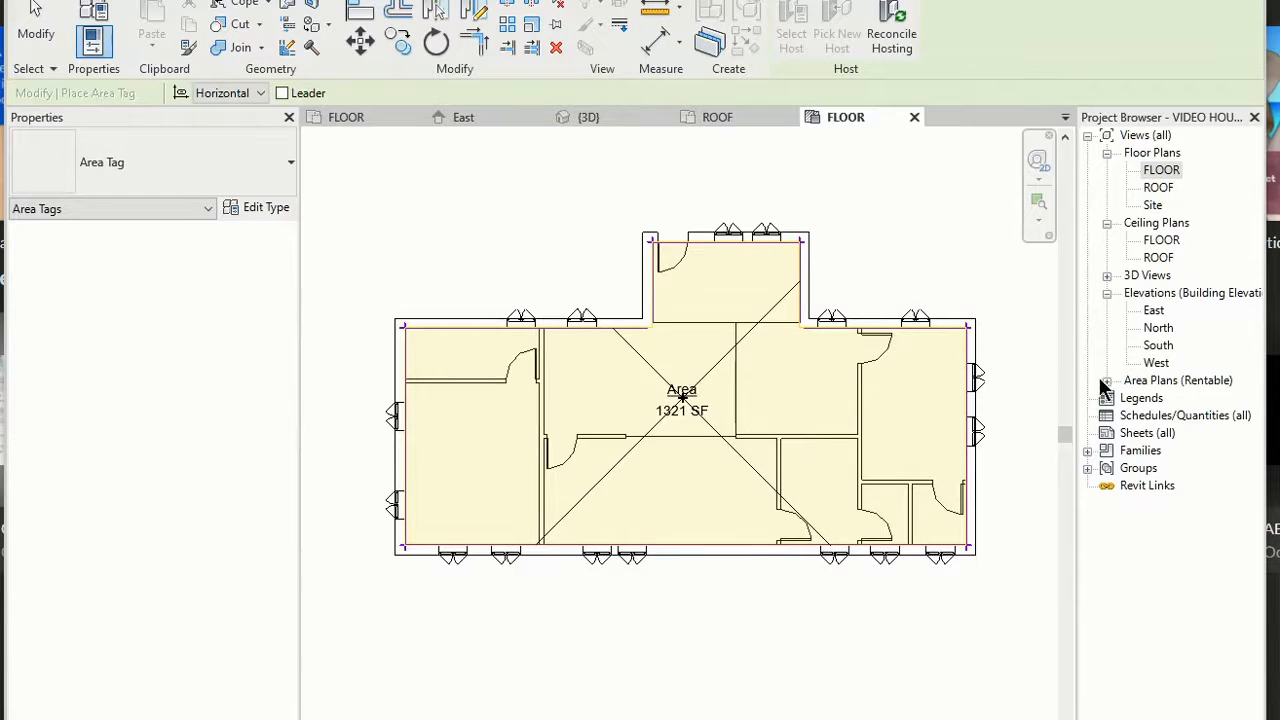
{"action": "key", "text": "Escape"}
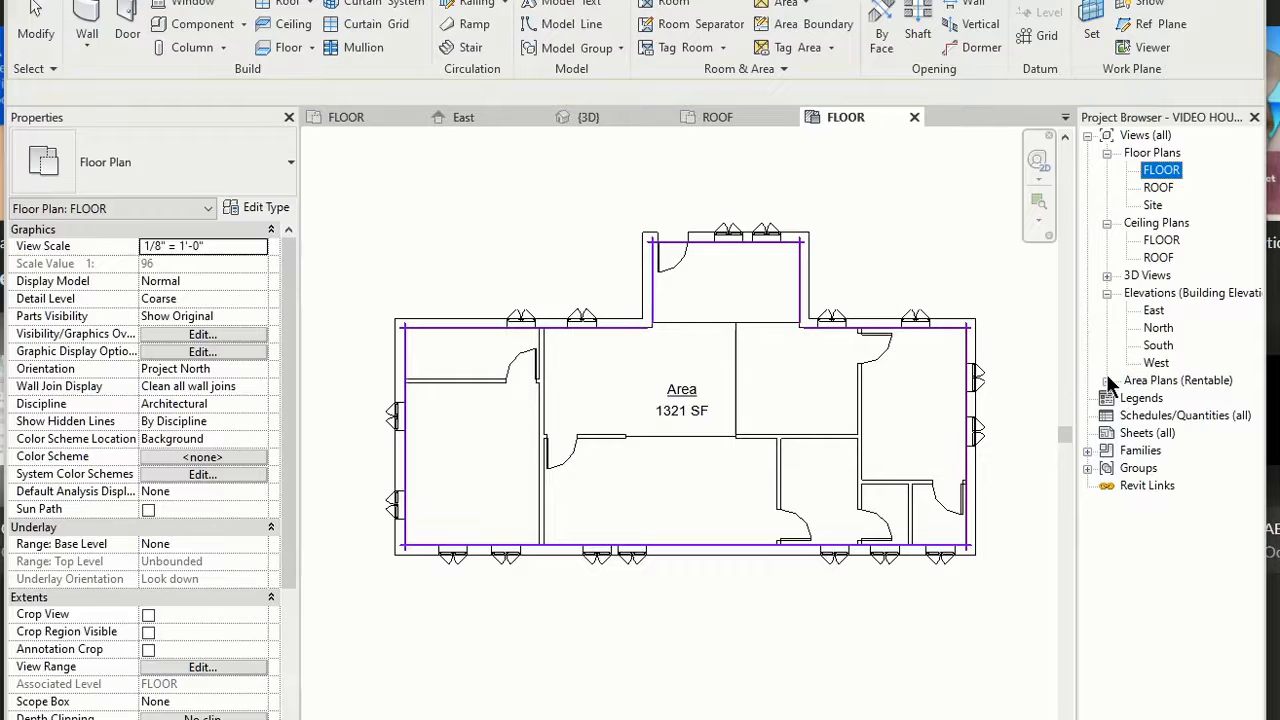
Compare the plans by opening the FLOOR floor plan and returning to the rentable FLOOR area plan.
{"action": "double_click", "coordinate": [1160, 171]}
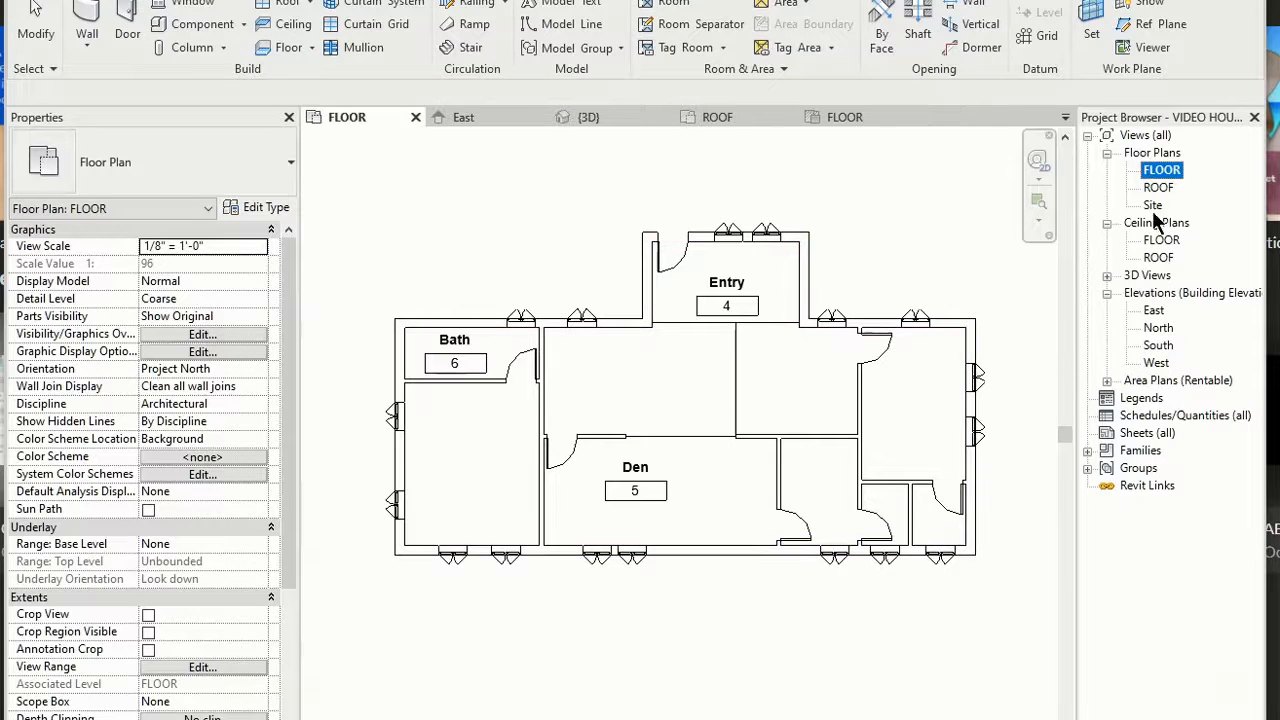
{"action": "left_click", "coordinate": [1107, 381]}
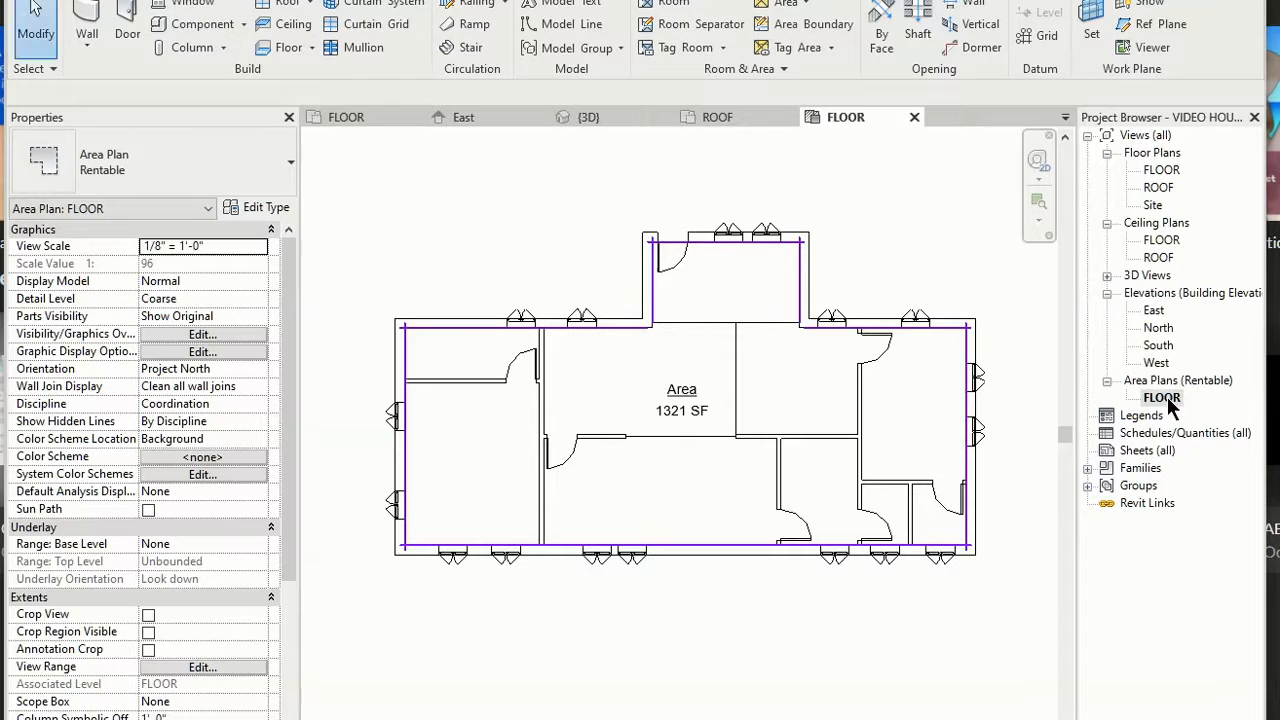